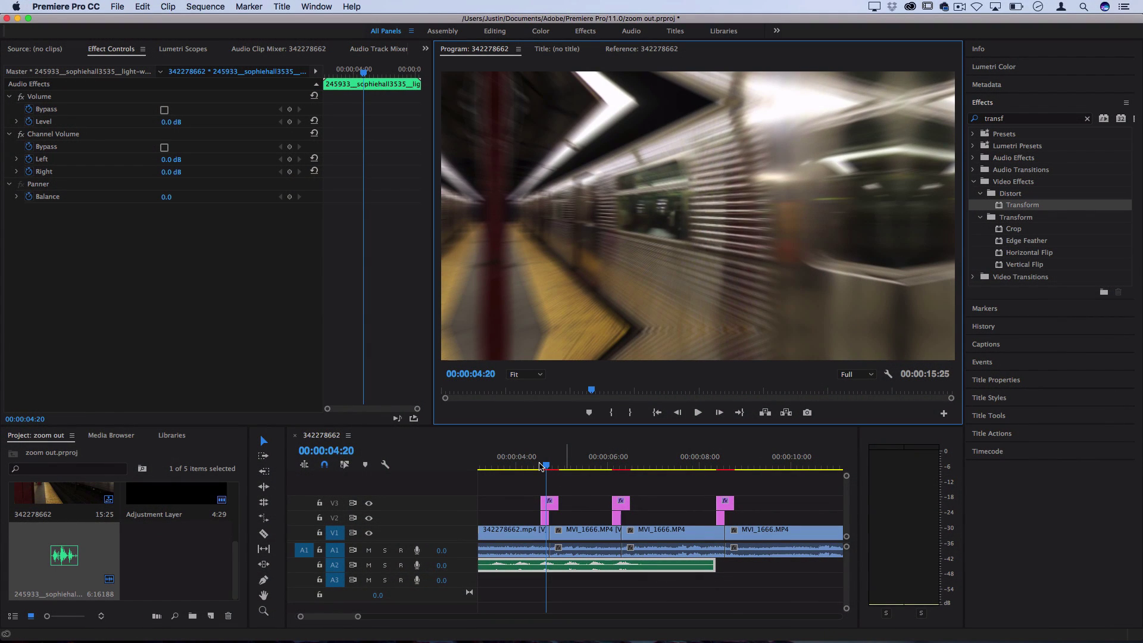
Play the first zoom-out transition from just before it to check the timing.
left_click(540, 466)
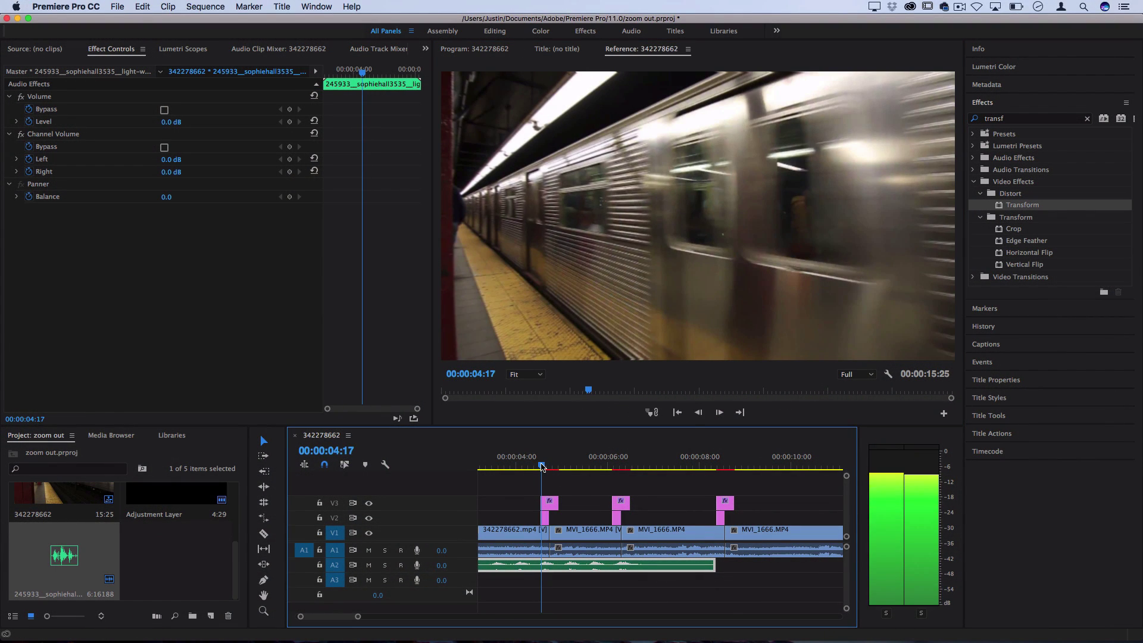
left_click_drag(541, 466, 543, 466)
key("space")
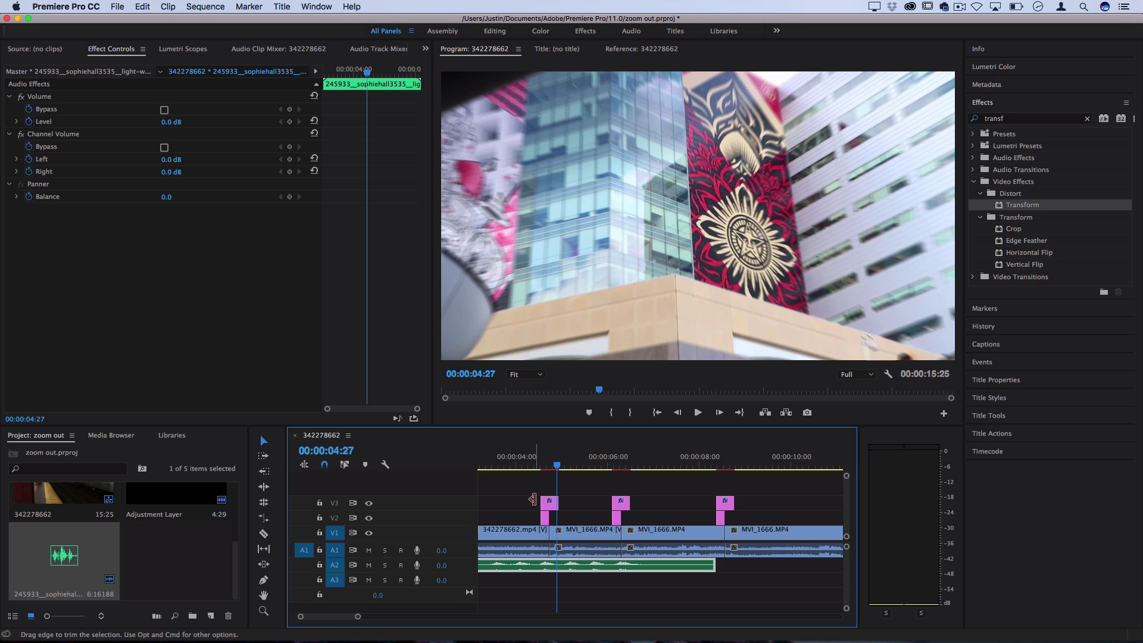
scroll(533, 499, "up", 4)
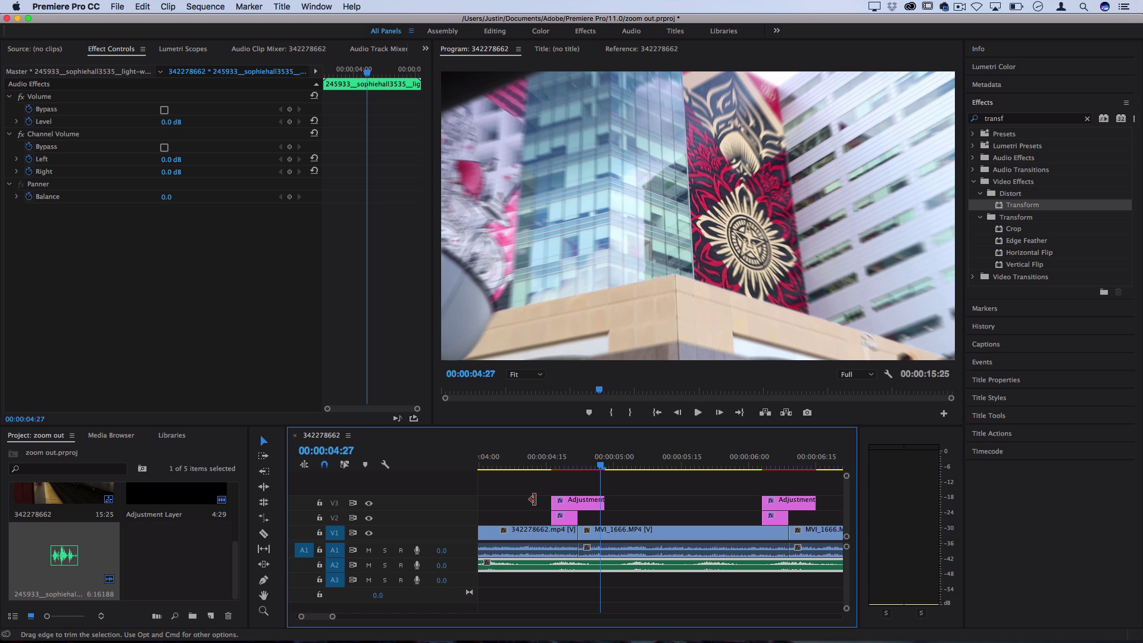
Nudge the whoosh clip on A2 slightly earlier and trim its end a little shorter.
scroll(532, 499, "down", 4)
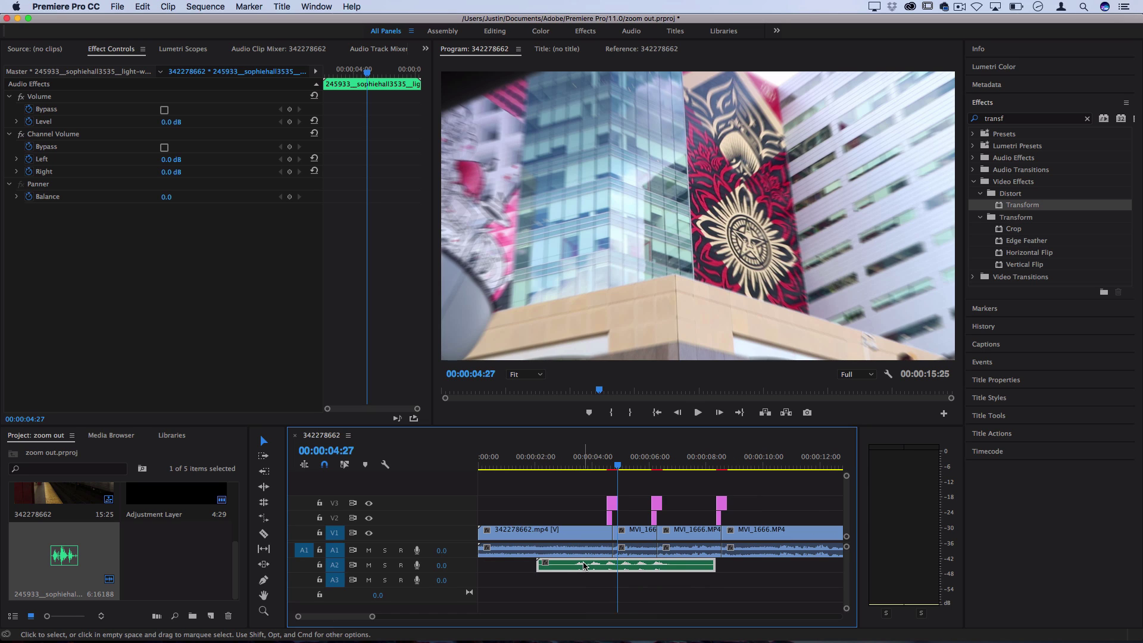
left_click_drag(586, 566, 576, 567)
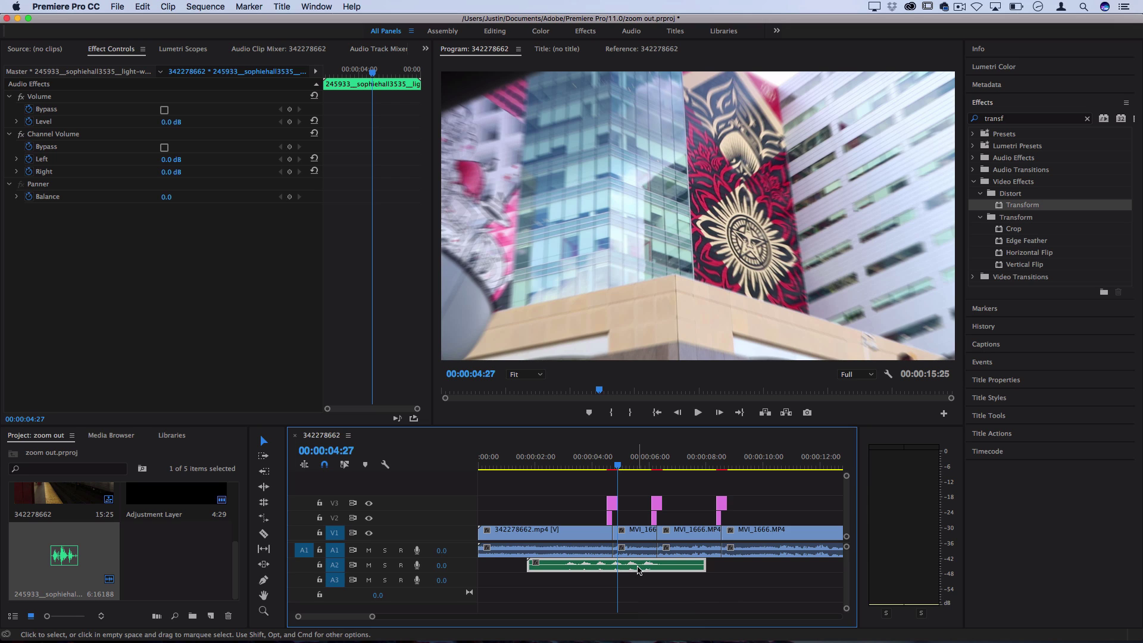
scroll(596, 572, "up", 3)
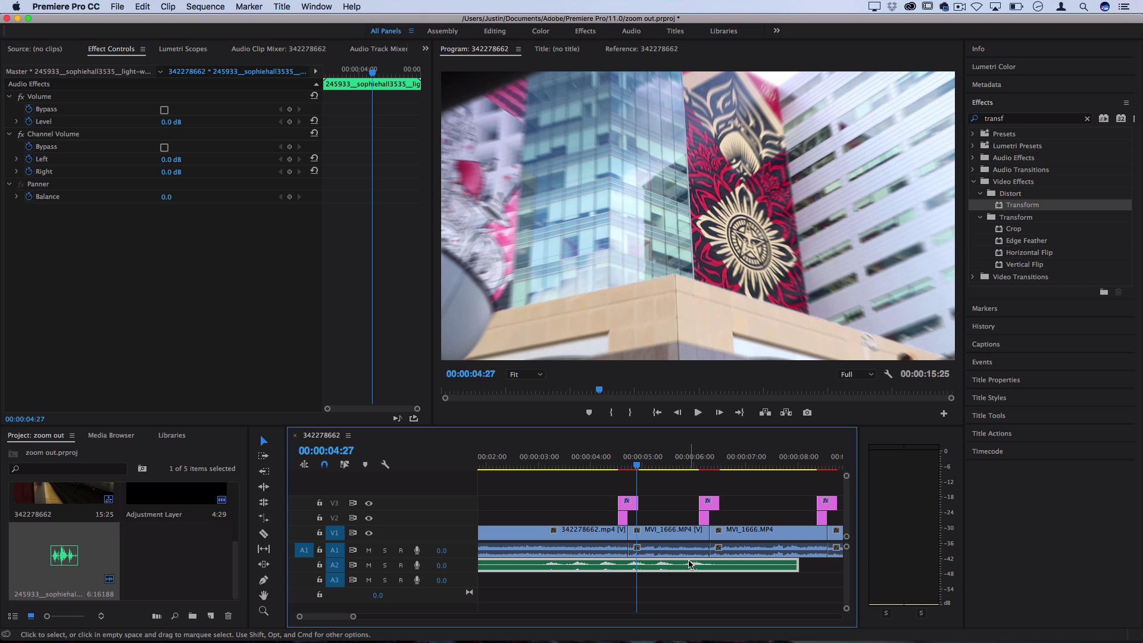
key("super+z")
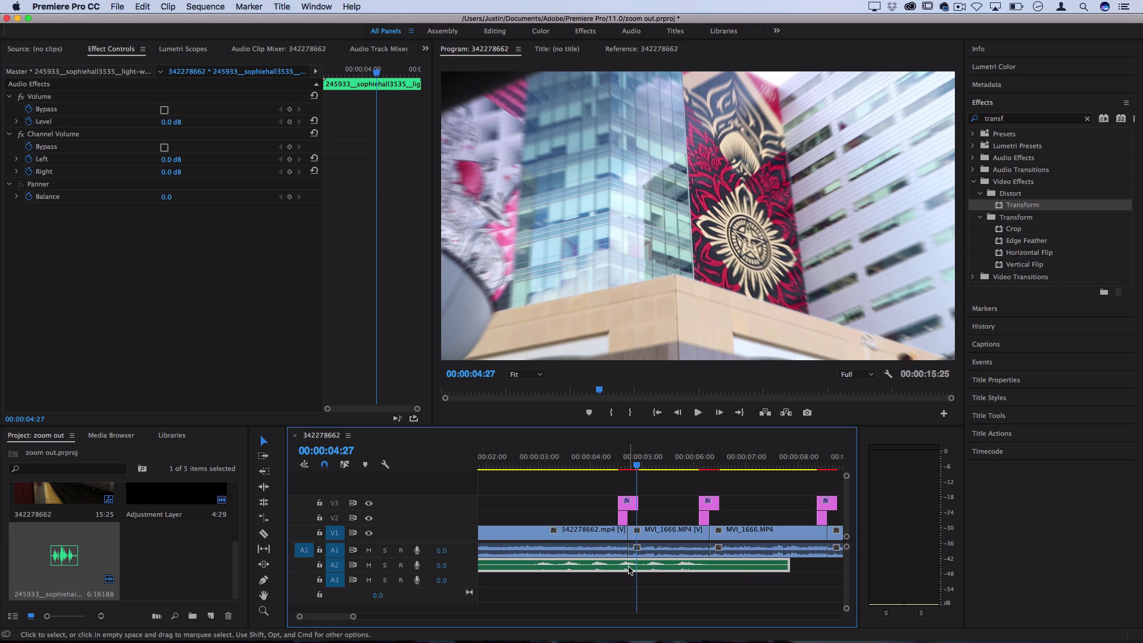
scroll(628, 570, "up", 2)
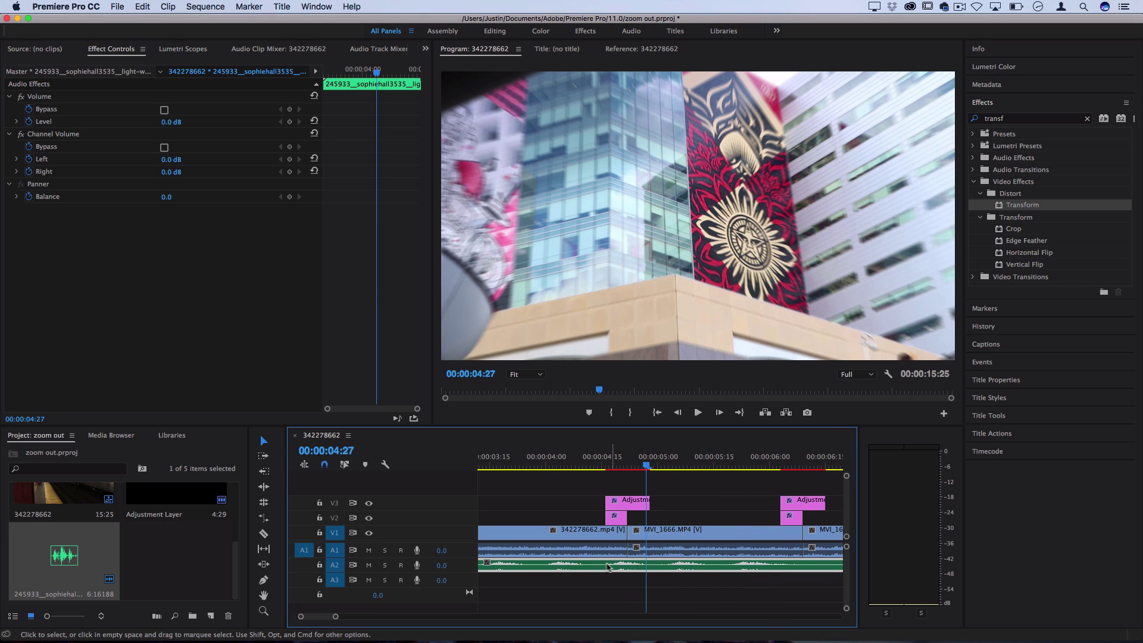
Razor-split the whoosh clip at 4:13 and again where the sound ends.
key("c")
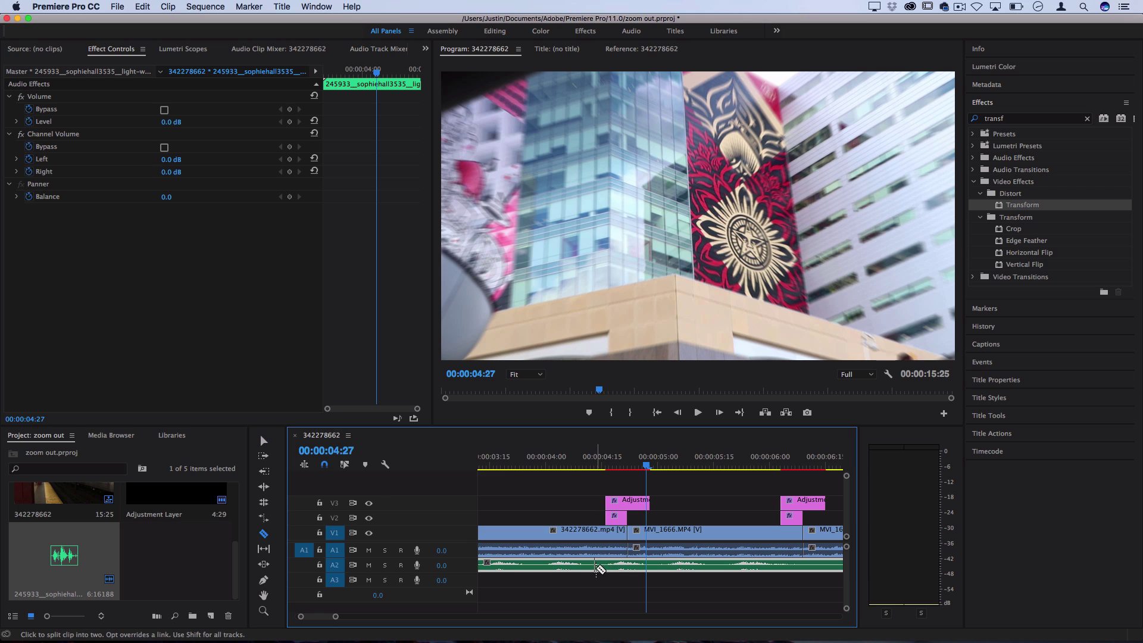
key("j")
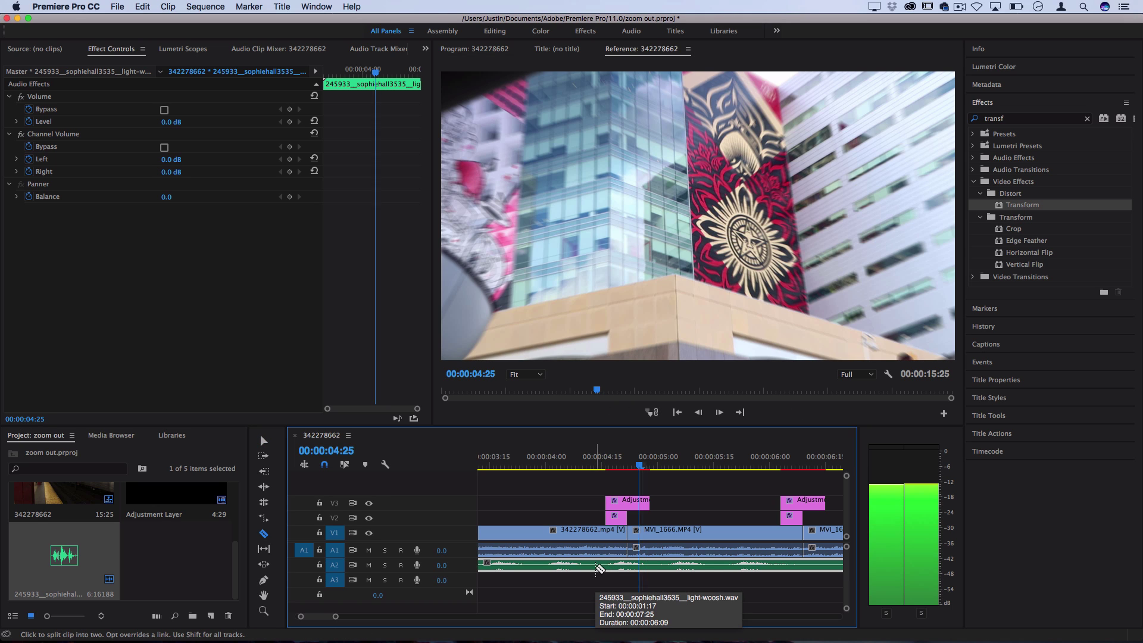
key("k")
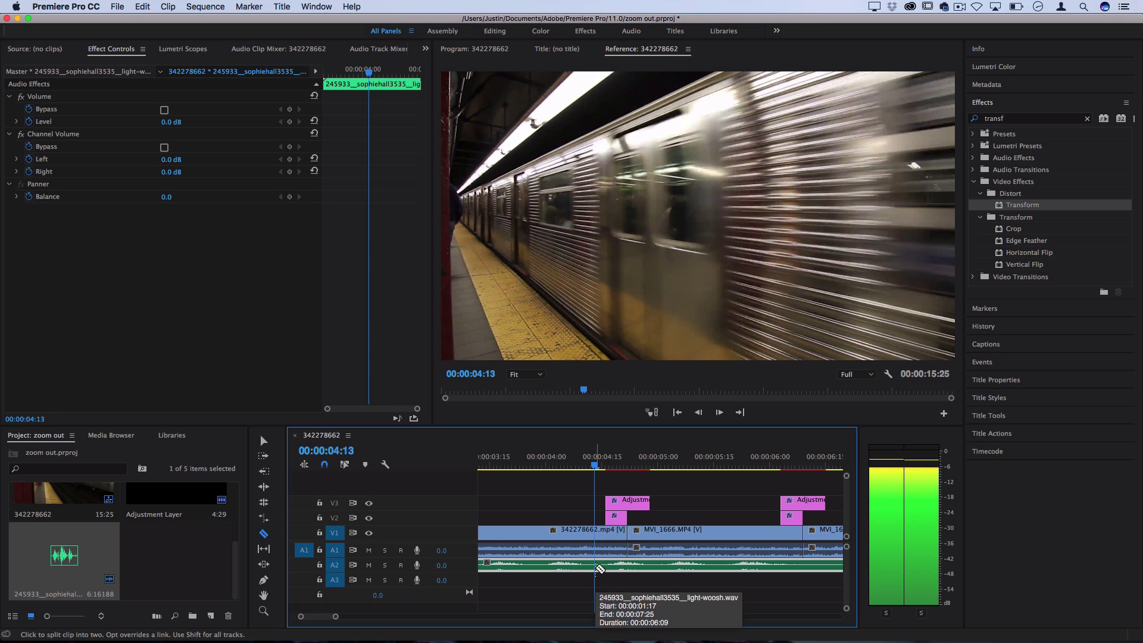
left_click(597, 569)
left_click(652, 567)
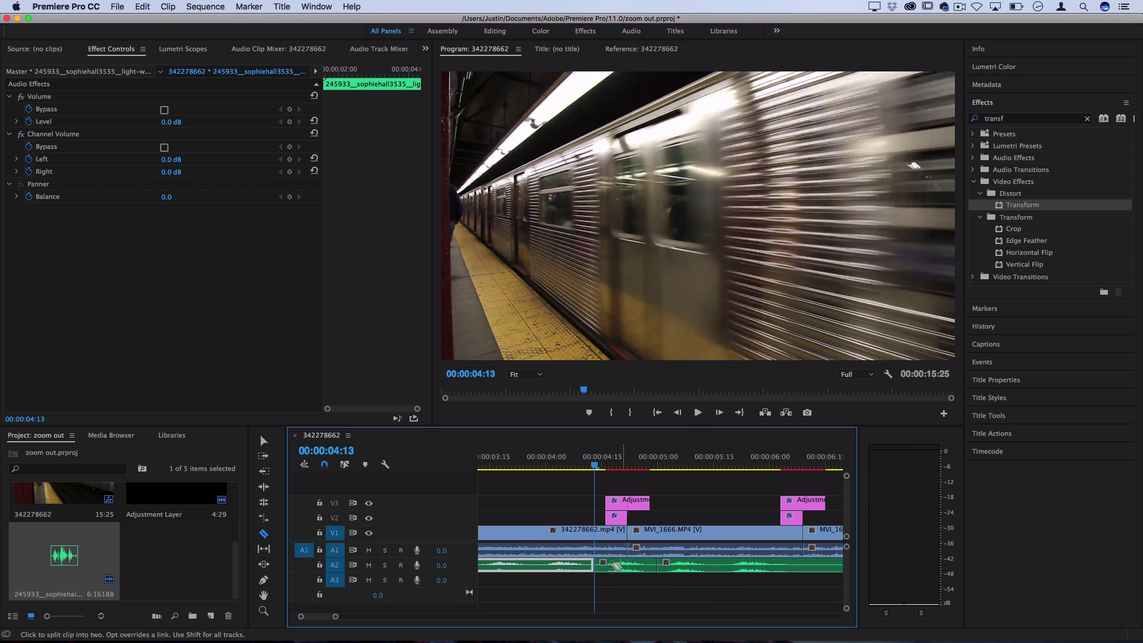
Delete the audio before 4:13 and the leftover tail, keeping only the short whoosh piece.
key("v")
key("Delete")
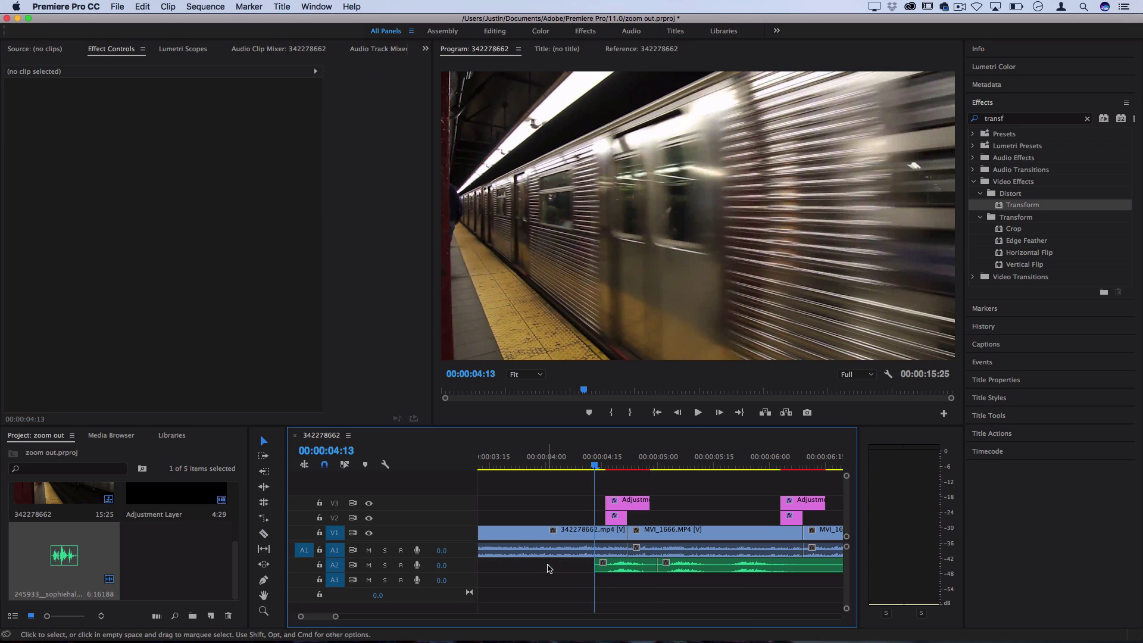
left_click(677, 566)
key("Delete")
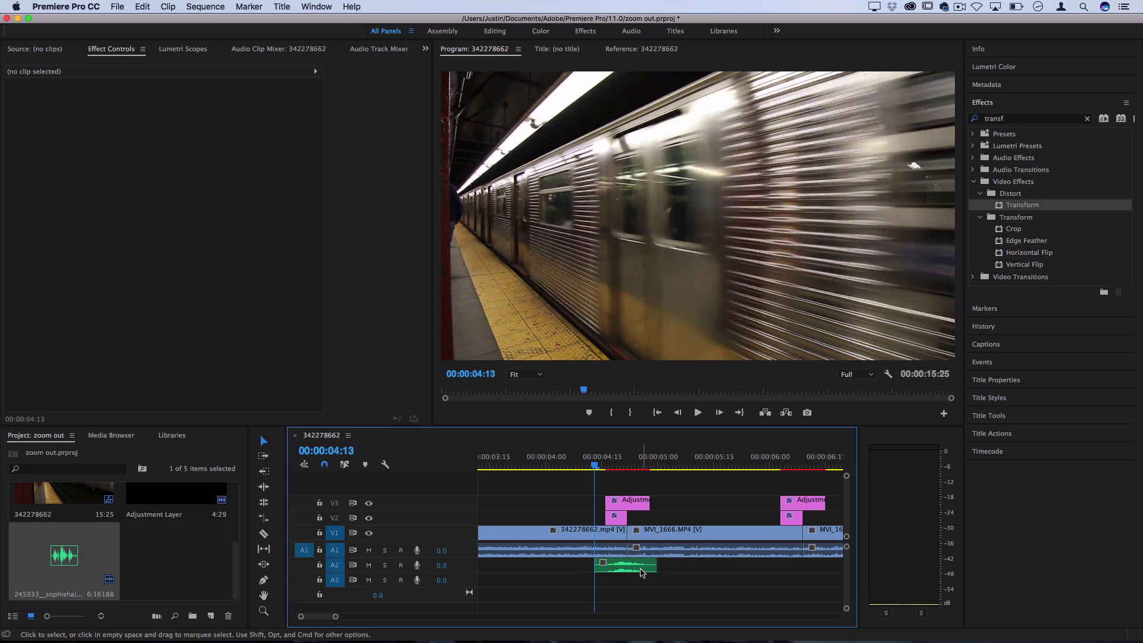
left_click(631, 567)
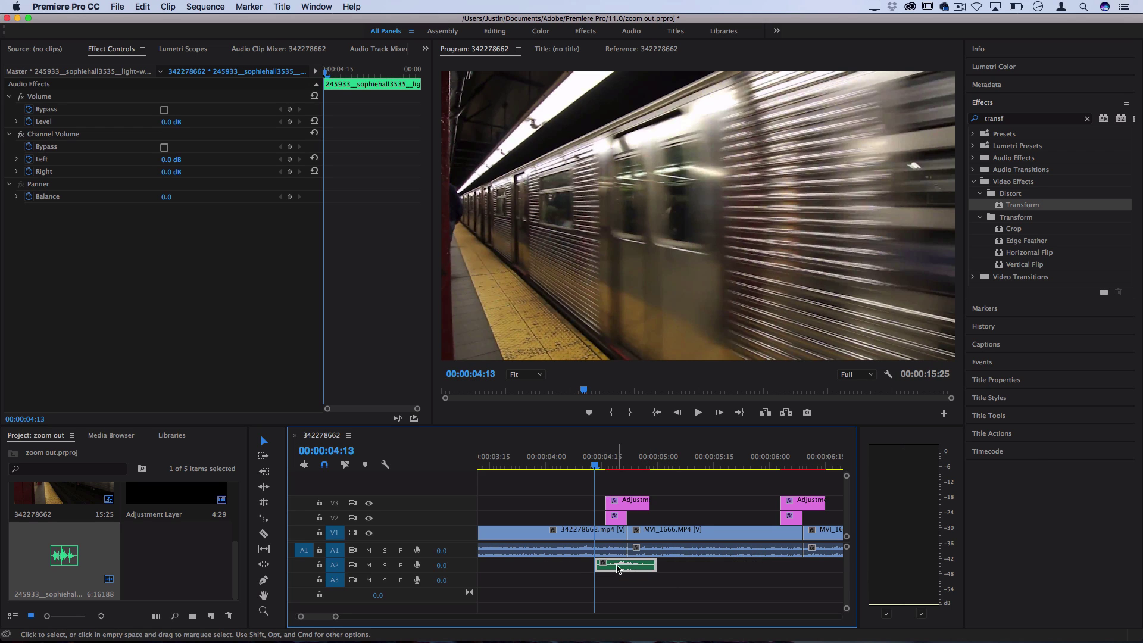
key("=")
key("=")
Shift the short whoosh clip slightly later and check its timing at 4:21.
left_click_drag(631, 567, 649, 566)
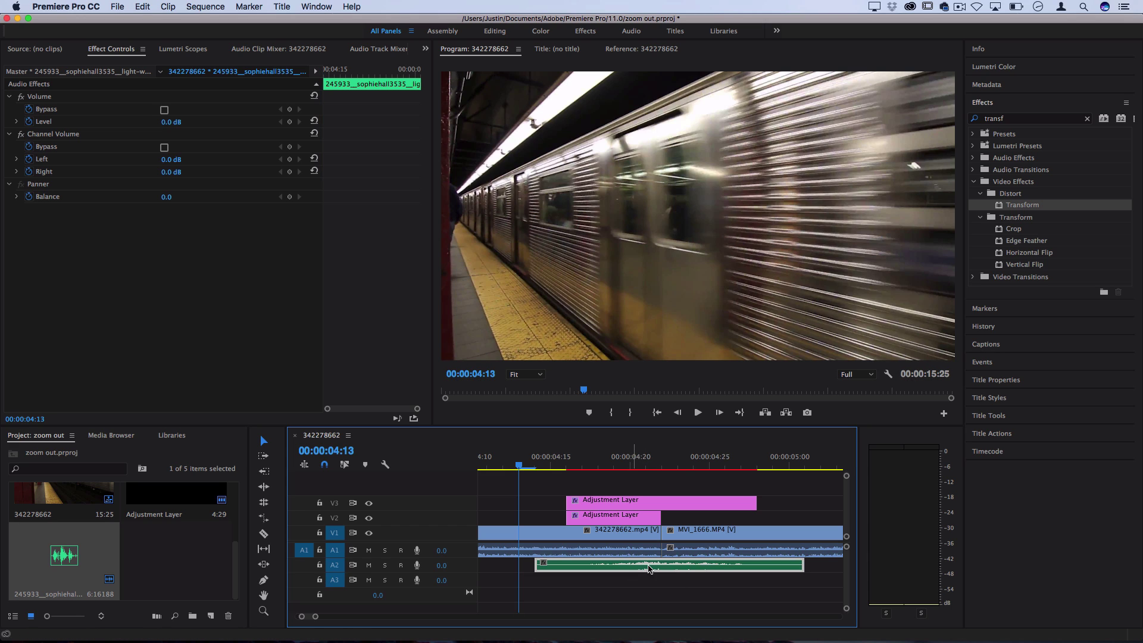
left_click(640, 466)
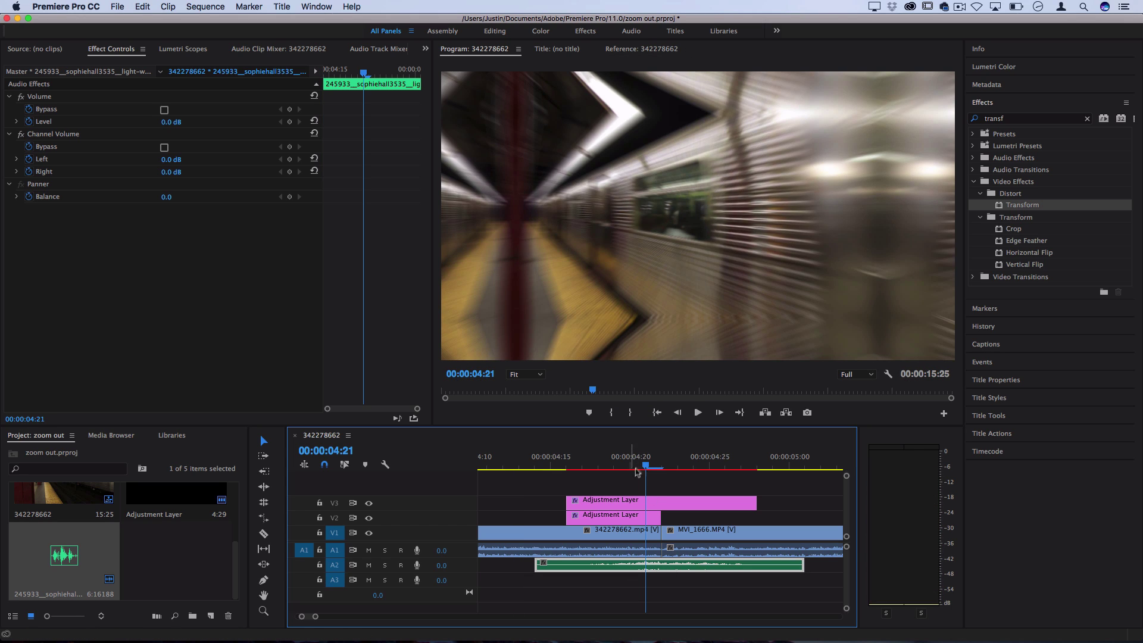
key("-")
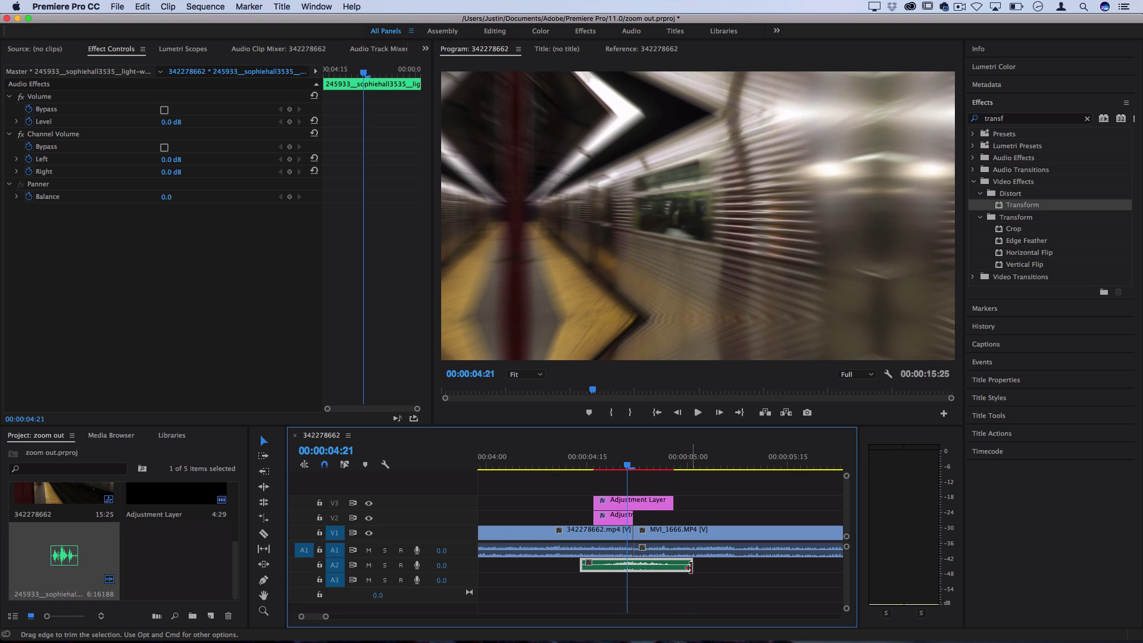
Add about 2-frame Constant Power crossfades to the end and start of the whoosh clip.
right_click(692, 568)
left_click(739, 617)
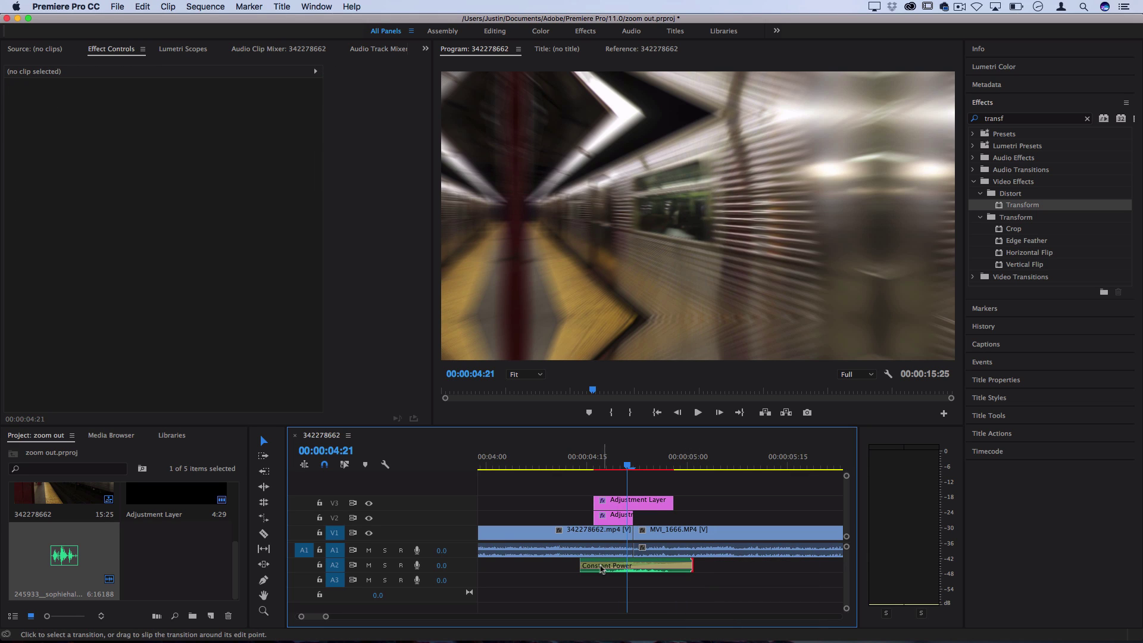
left_click_drag(587, 568, 682, 568)
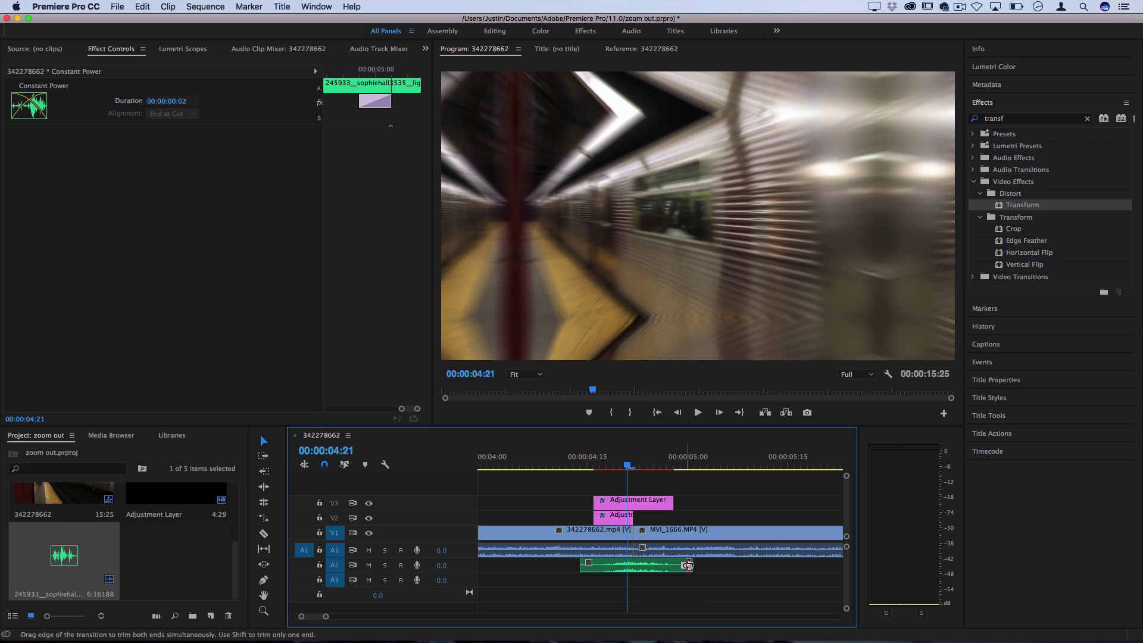
right_click(582, 567)
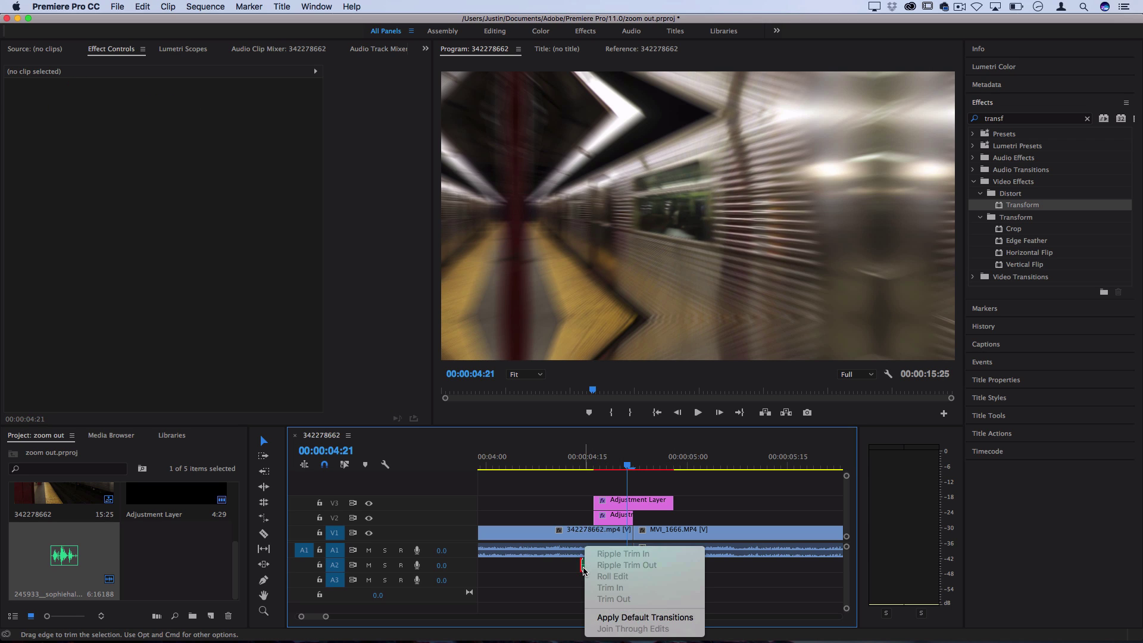
left_click(613, 618)
left_click_drag(679, 568, 588, 566)
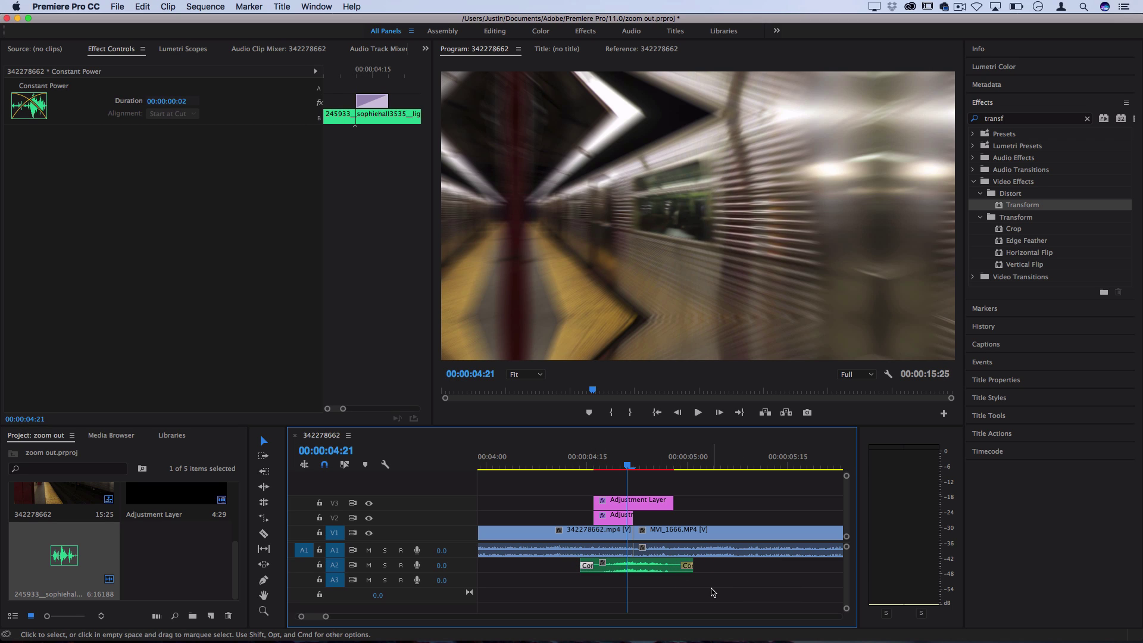
Lower the whoosh clip's volume level in Effect Controls and delete its level keyframes.
left_click(658, 568)
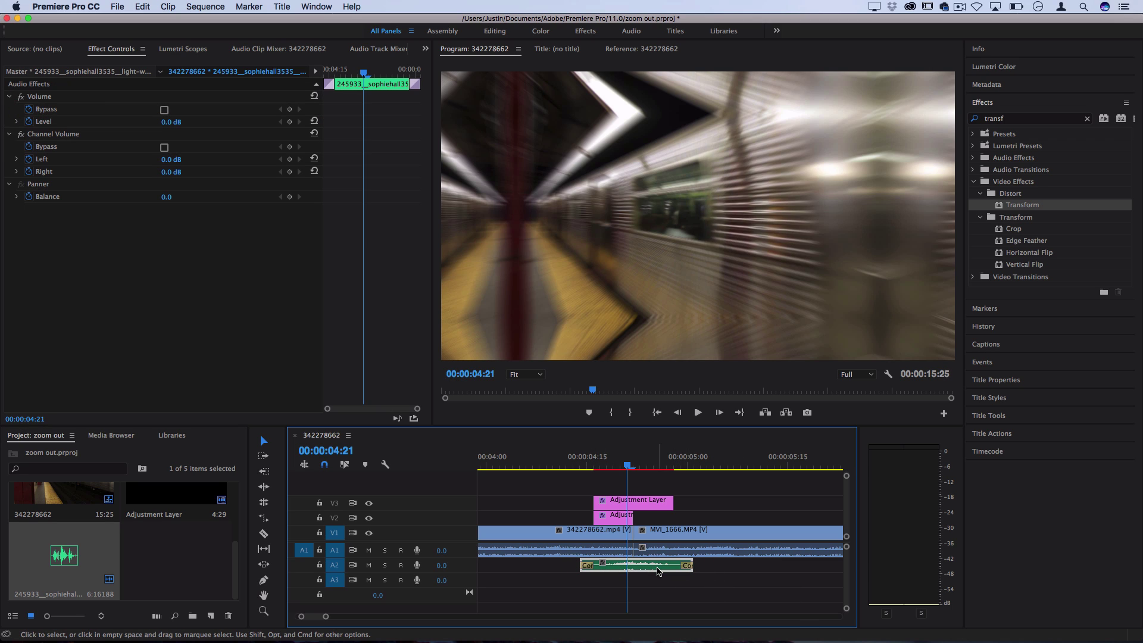
left_click_drag(172, 124, 137, 123)
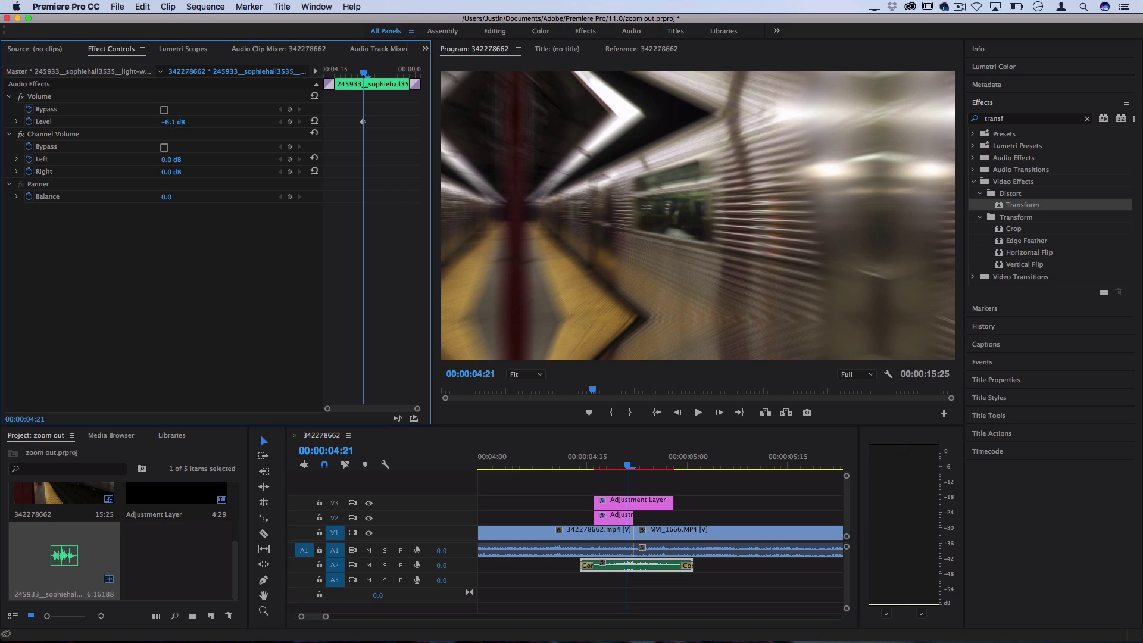
left_click(29, 122)
key("Return")
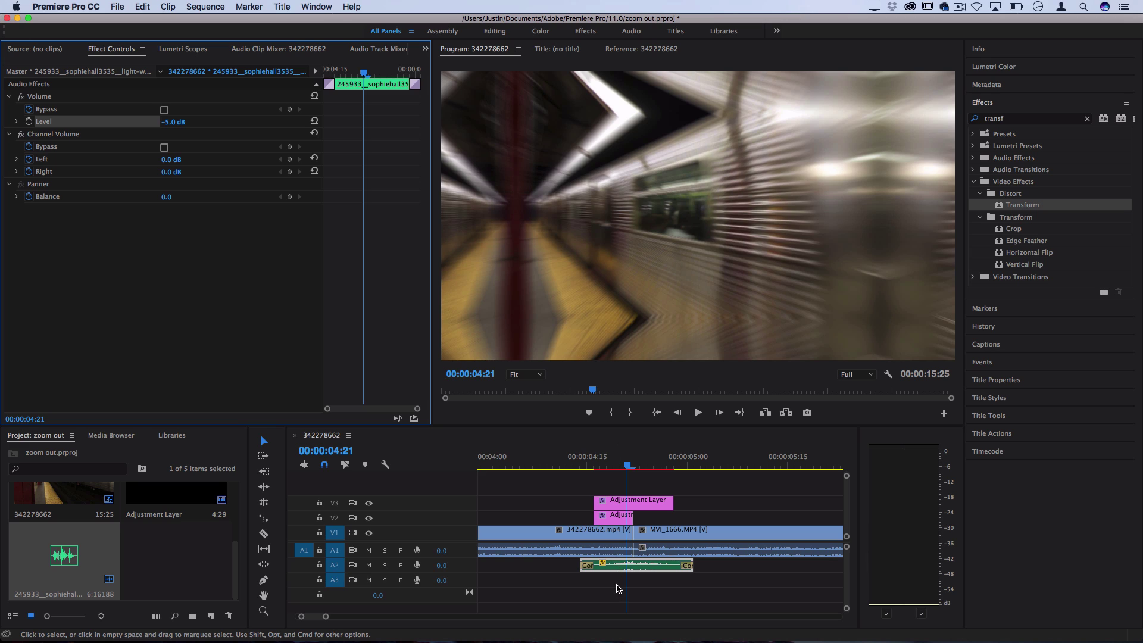
Reselect the whoosh clip and lower the A2 track volume.
left_click(618, 553)
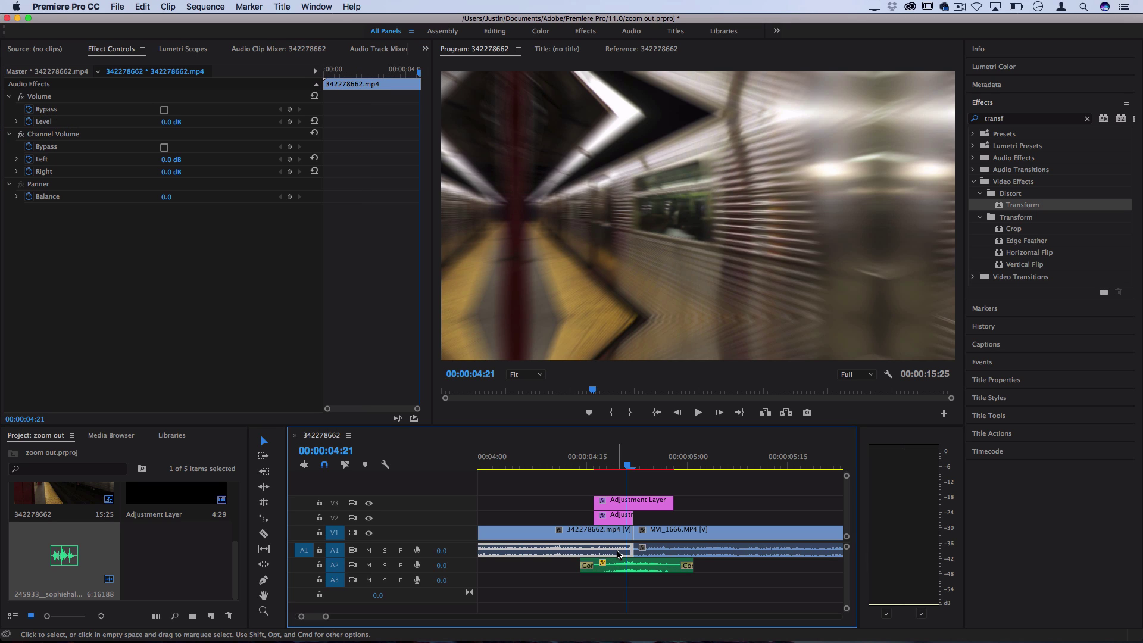
left_click(617, 566)
key("shift+Left")
key("minus")
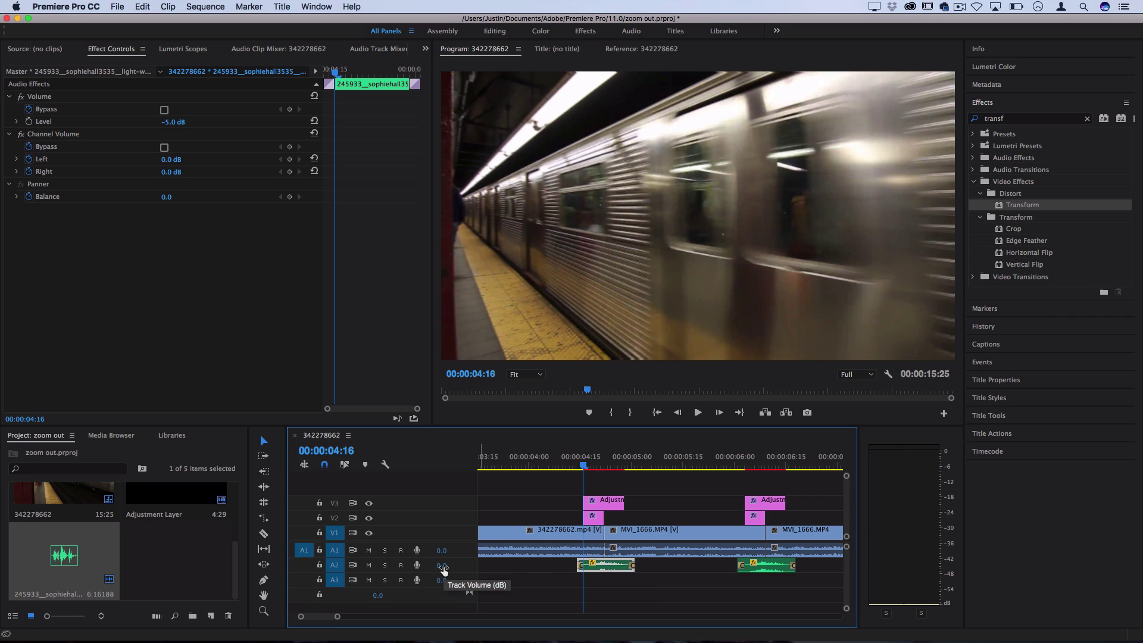
mouse_move(443, 567)
left_mouse_down()
mouse_move(372, 578)
mouse_move(421, 572)
left_mouse_up()
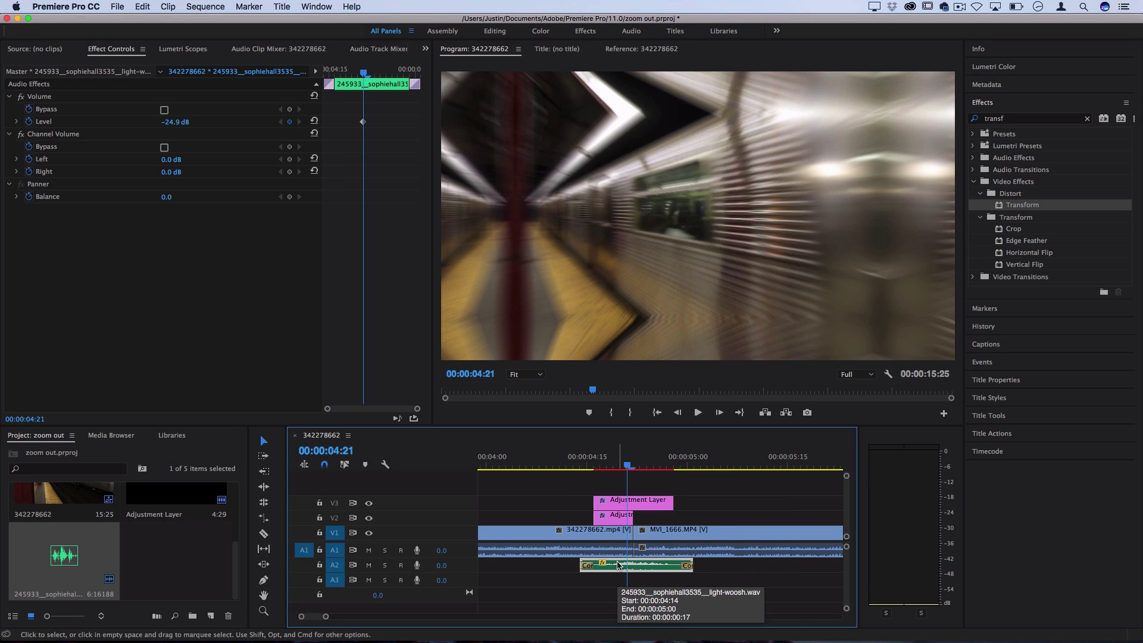
Enter -5.0 dB as the whoosh clip's volume level and turn off level keyframing.
left_click(175, 122)
type("-5")
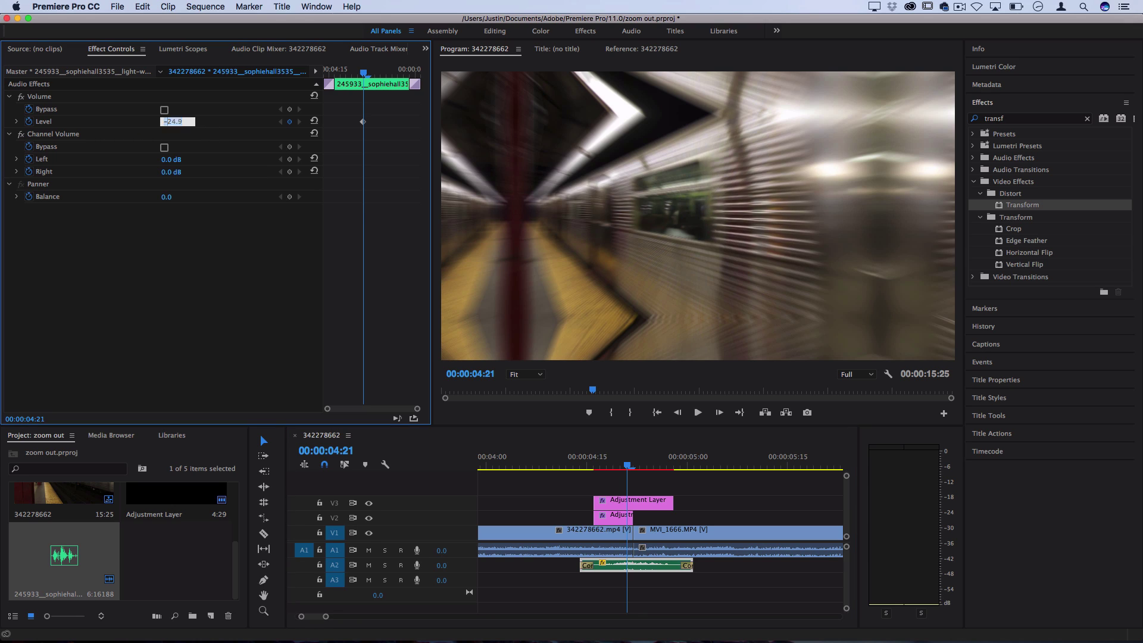
key("Return")
left_click(28, 122)
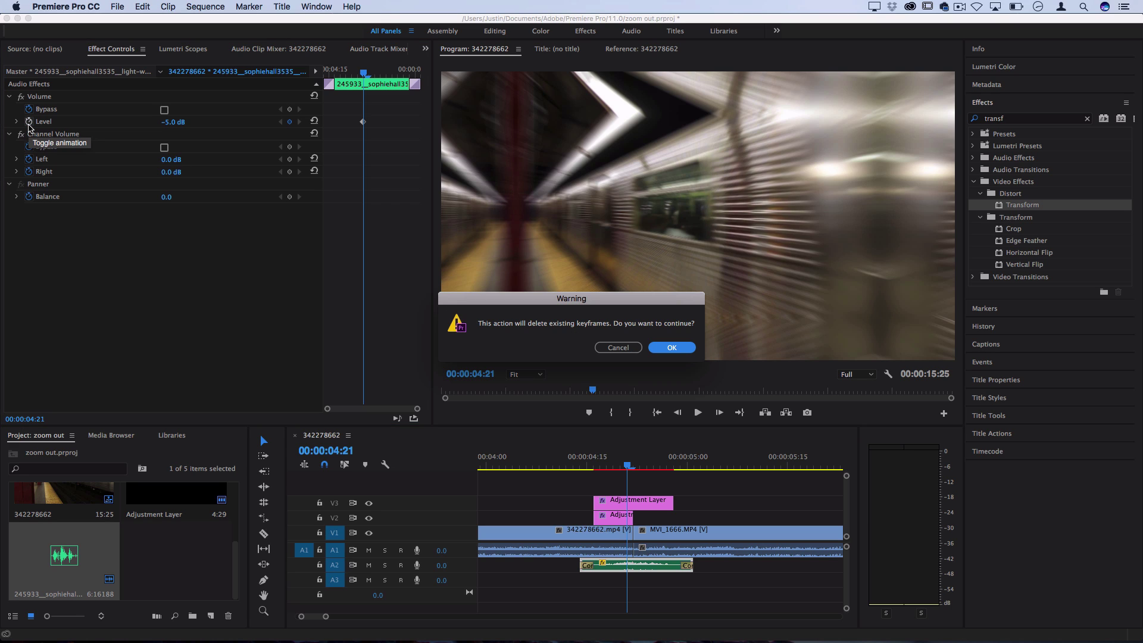
key("Return")
key("minus")
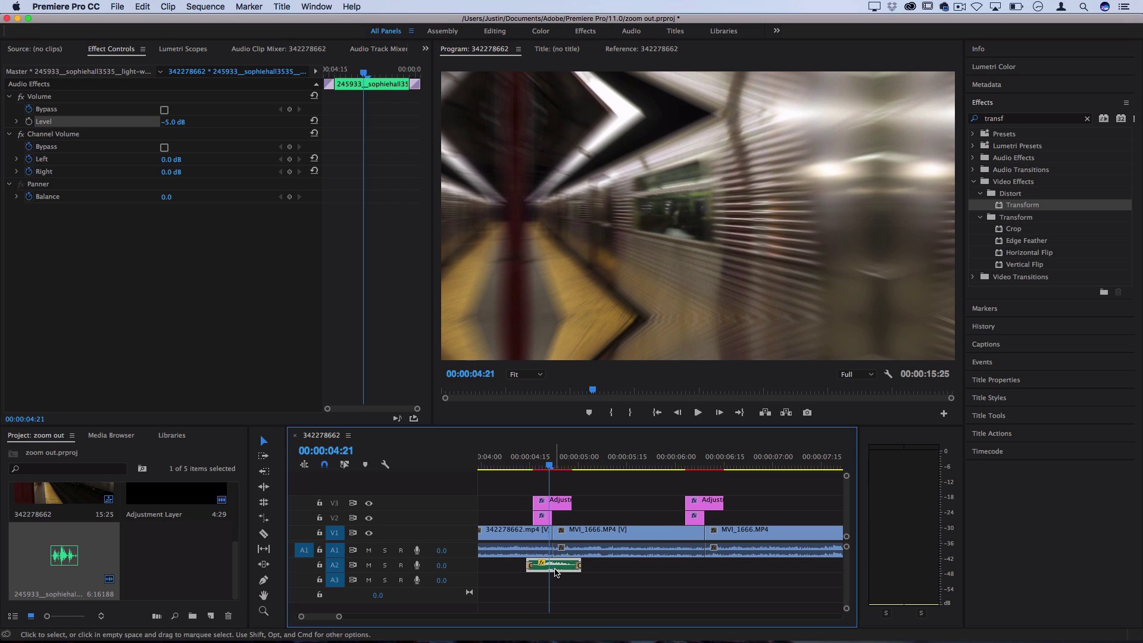
Option-drag a copy of the whoosh clip onto the second transition, spanning 6:01 to 6:17.
left_click_drag(547, 568, 702, 570)
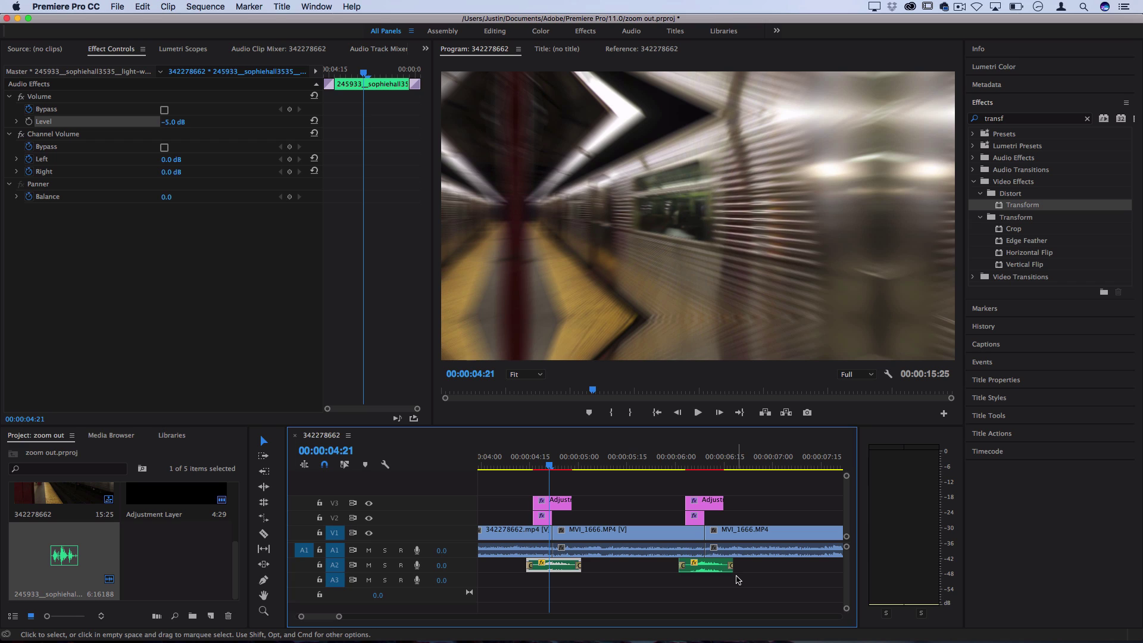
key("super+z")
left_click(641, 569)
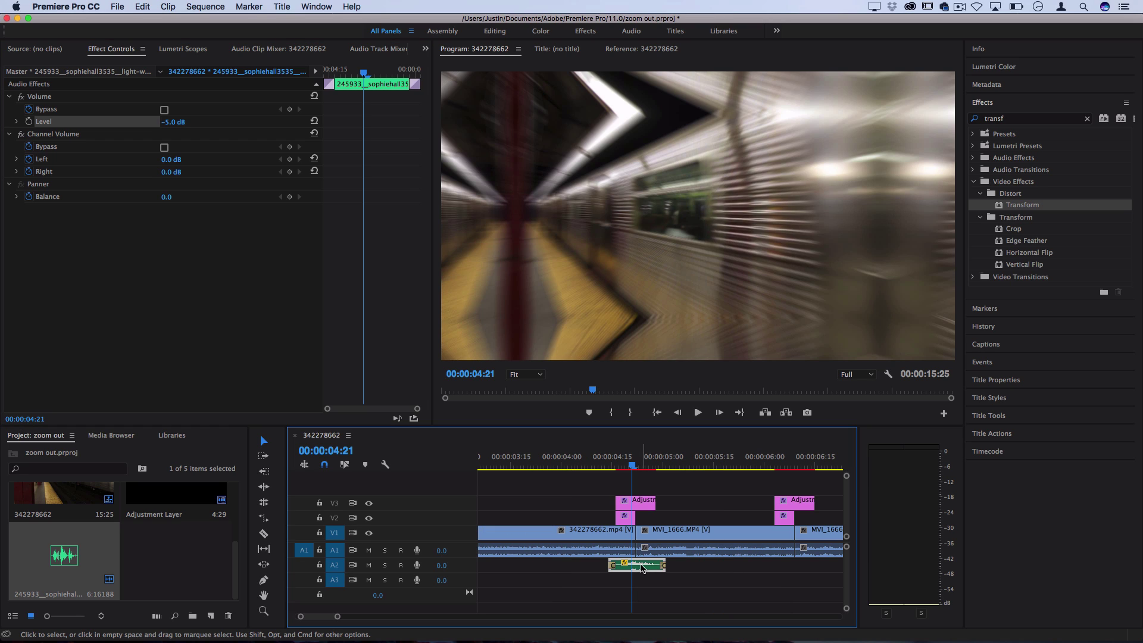
key("super+shift+z")
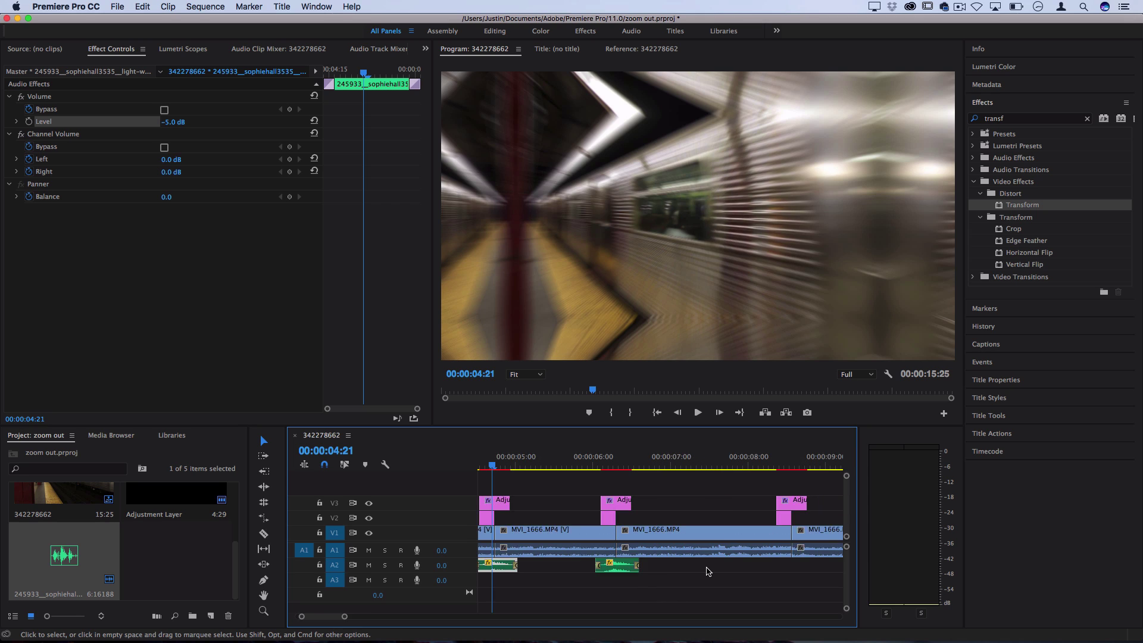
left_click(616, 568)
key("minus")
key("minus")
key("minus")
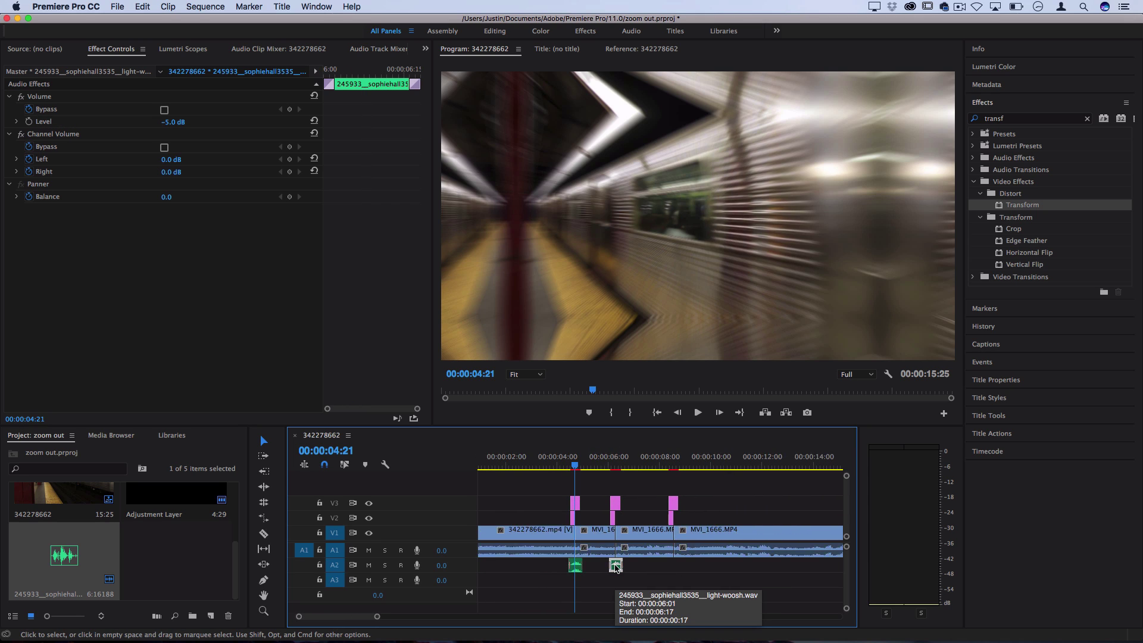